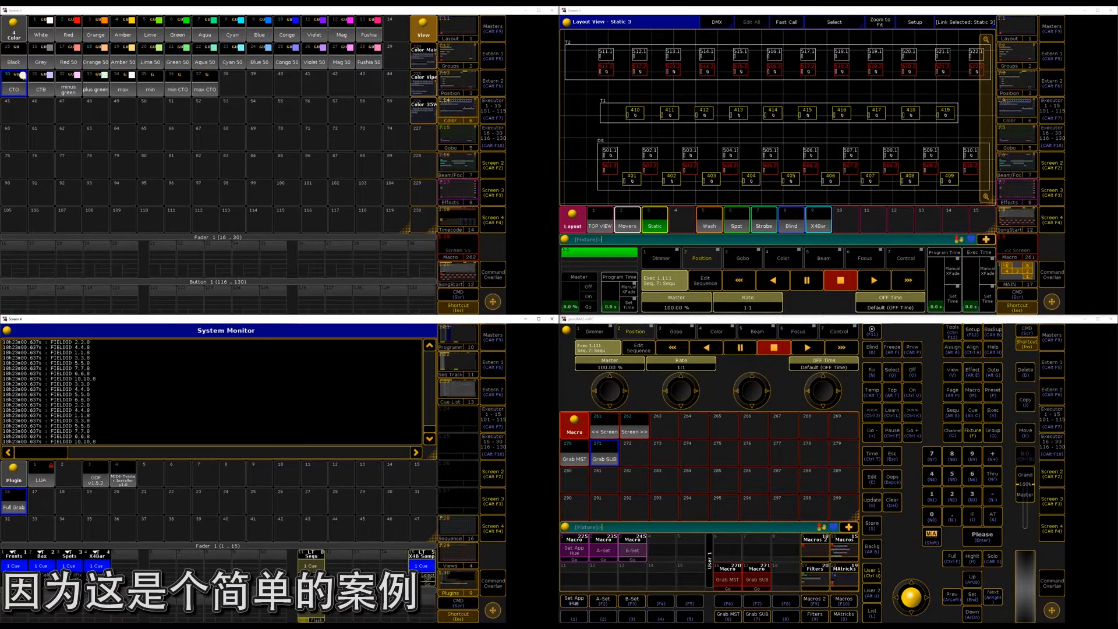
Select the Flare Wash group and narrow the selection to every third cell with MAtricks interleave
left_click(458, 56)
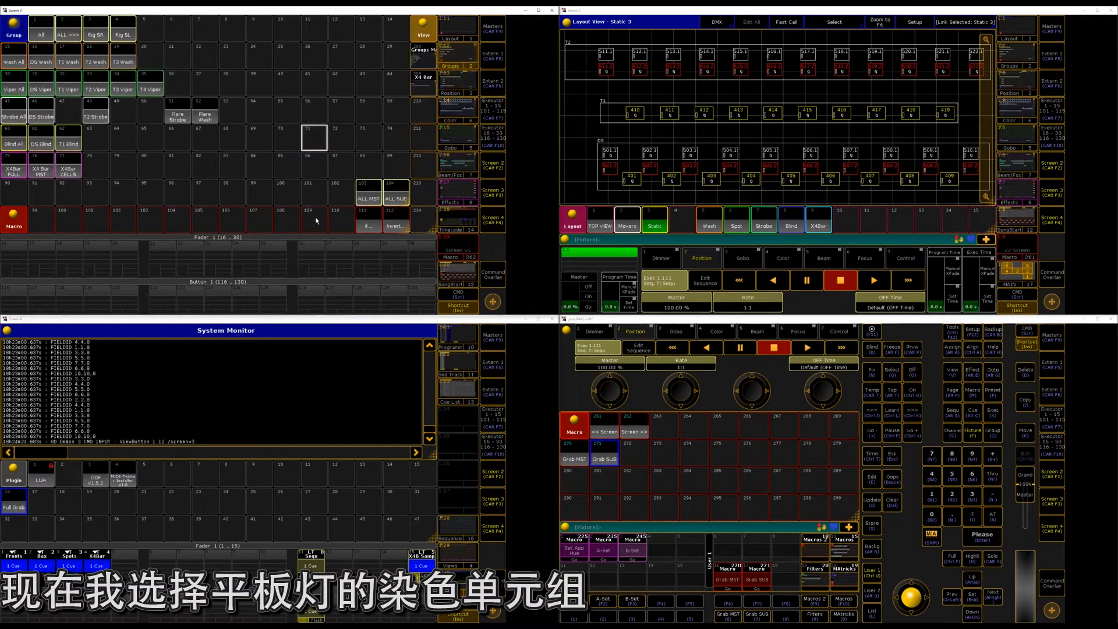
left_click(211, 117)
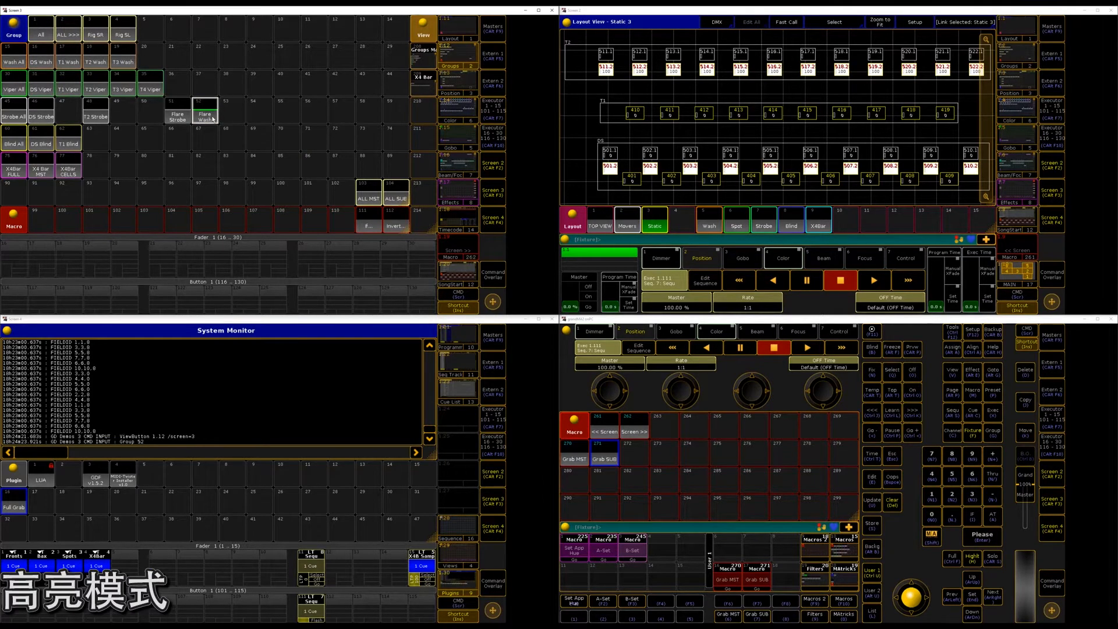
key("shift+Right")
key("shift+Right")
key("Right")
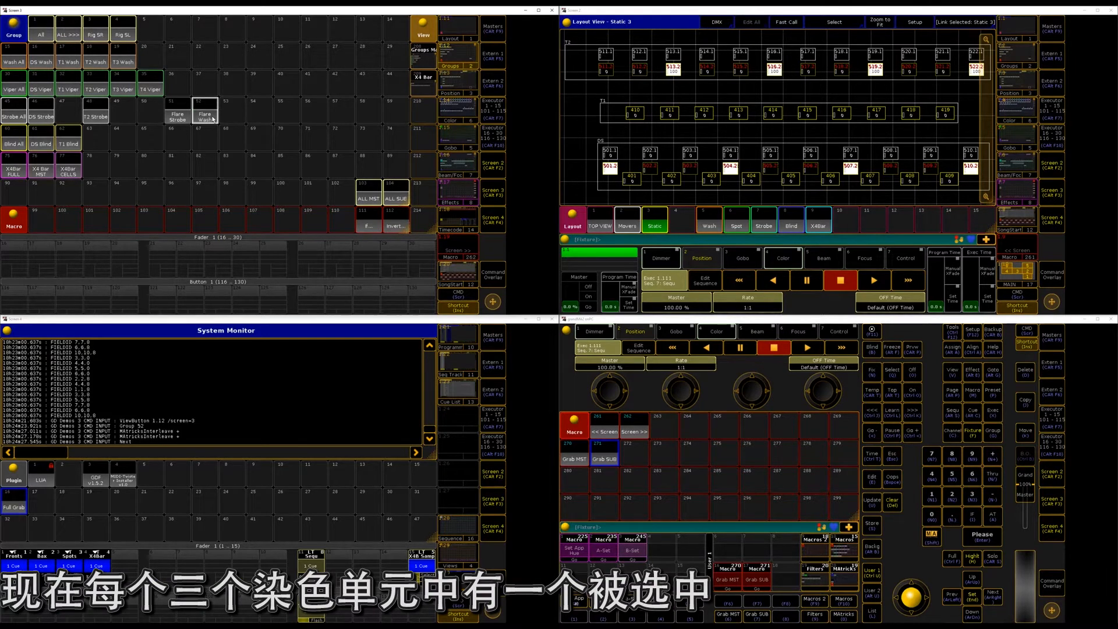
Turn off highlight and set the selected wash cells to full with the CTO colour preset
key("h")
key("ctrl+f")
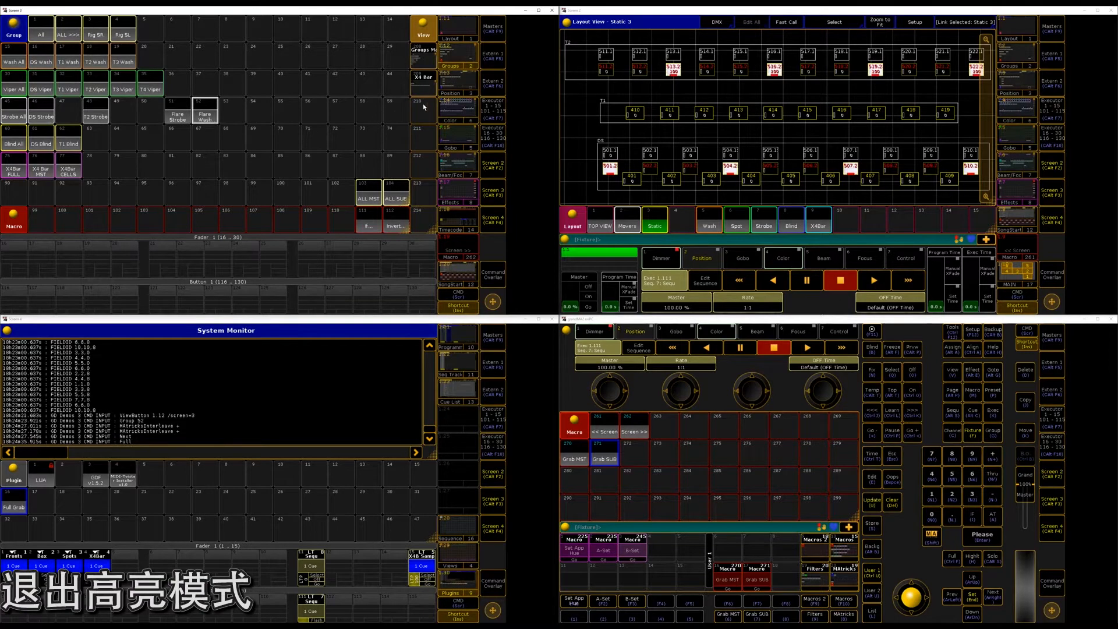
left_click(456, 109)
left_click(14, 85)
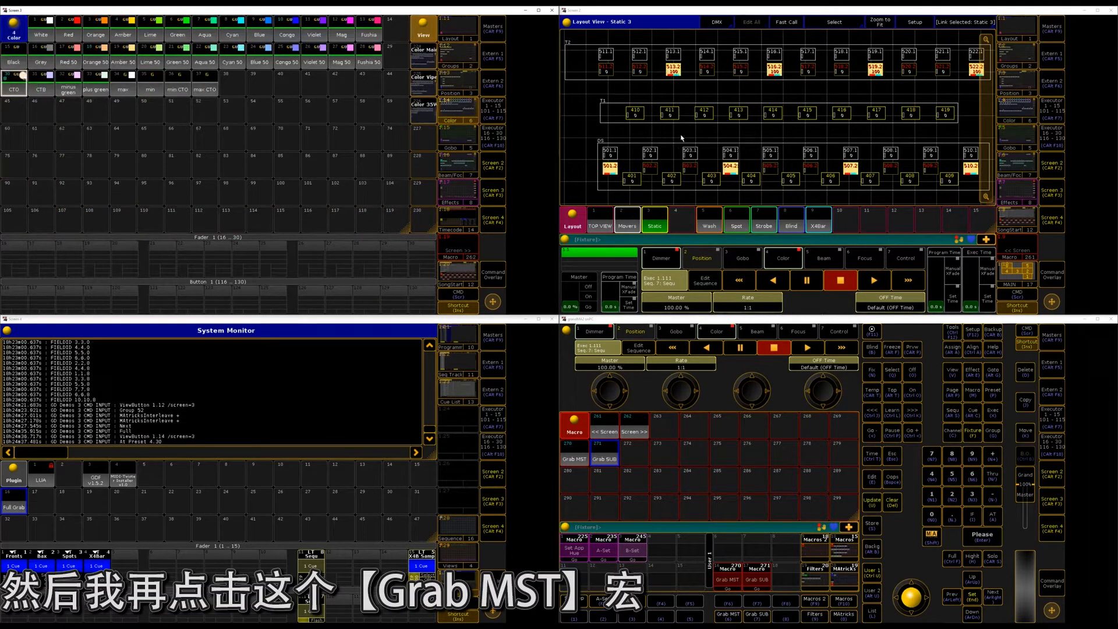
Grab the matching strobe cells with the Grab MST macro and set their dimmer to zero
left_click(731, 616)
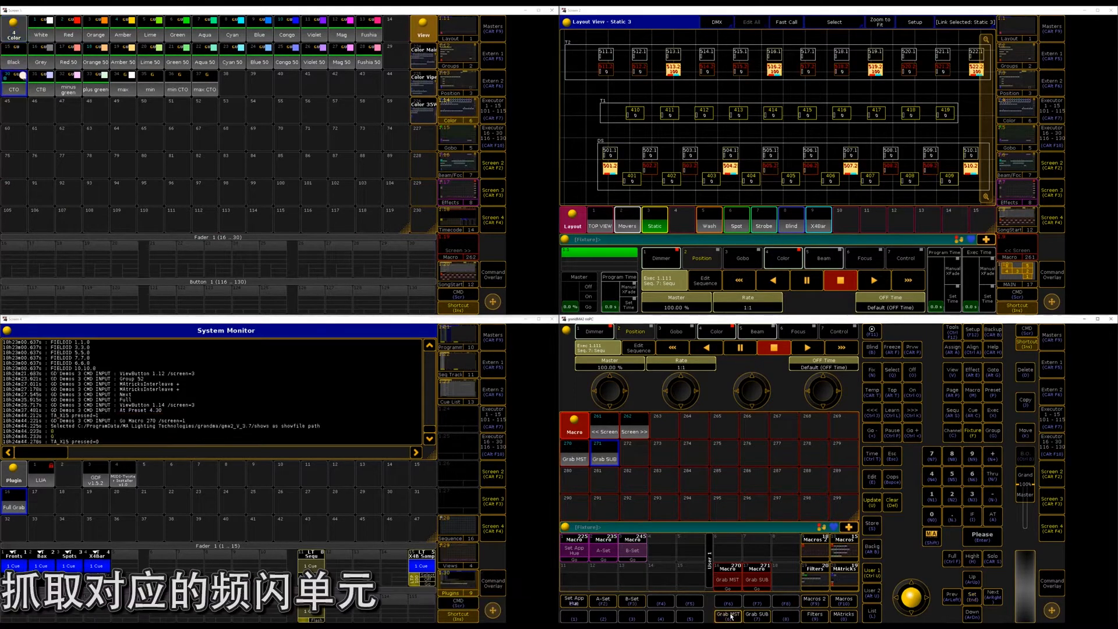
key("period")
key("period")
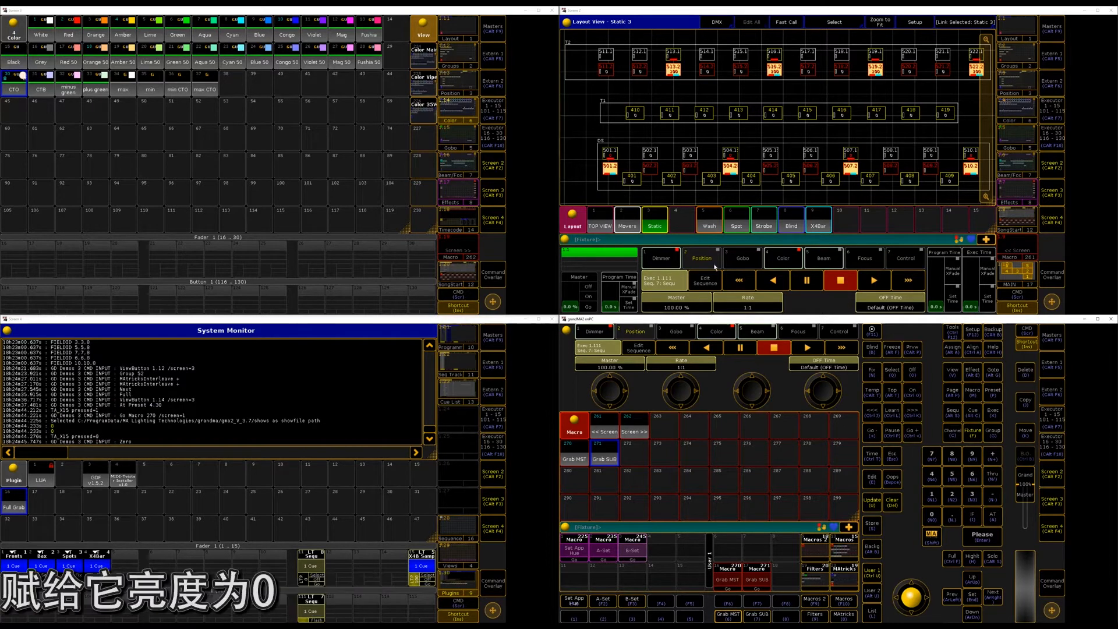
left_click(661, 258)
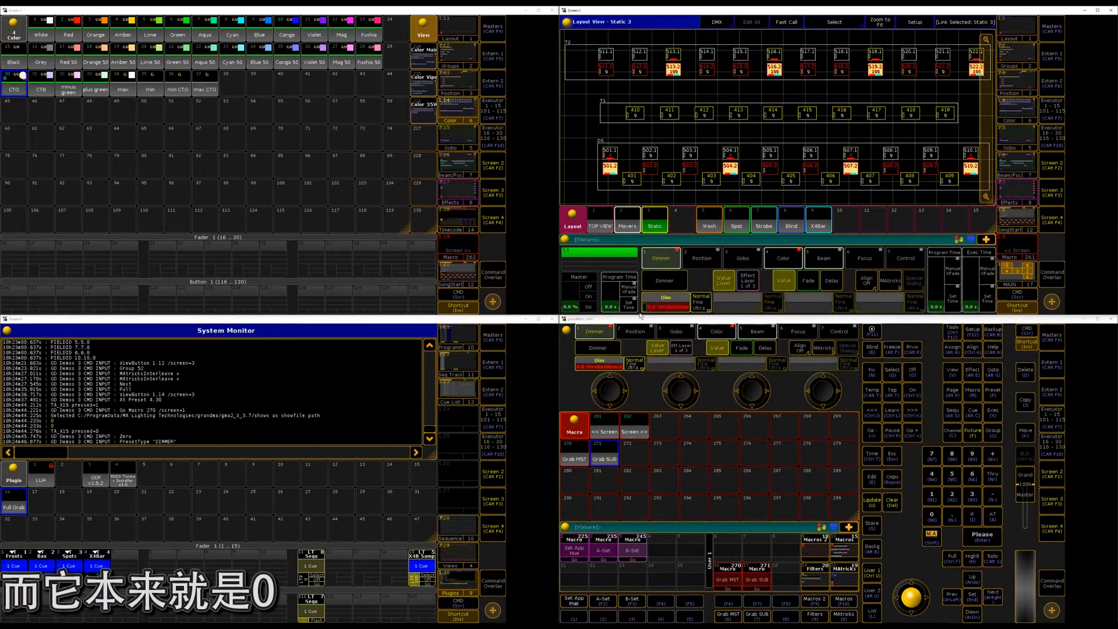
Store the programmer values to executor 1.111 and clear the programmer completely
key("s")
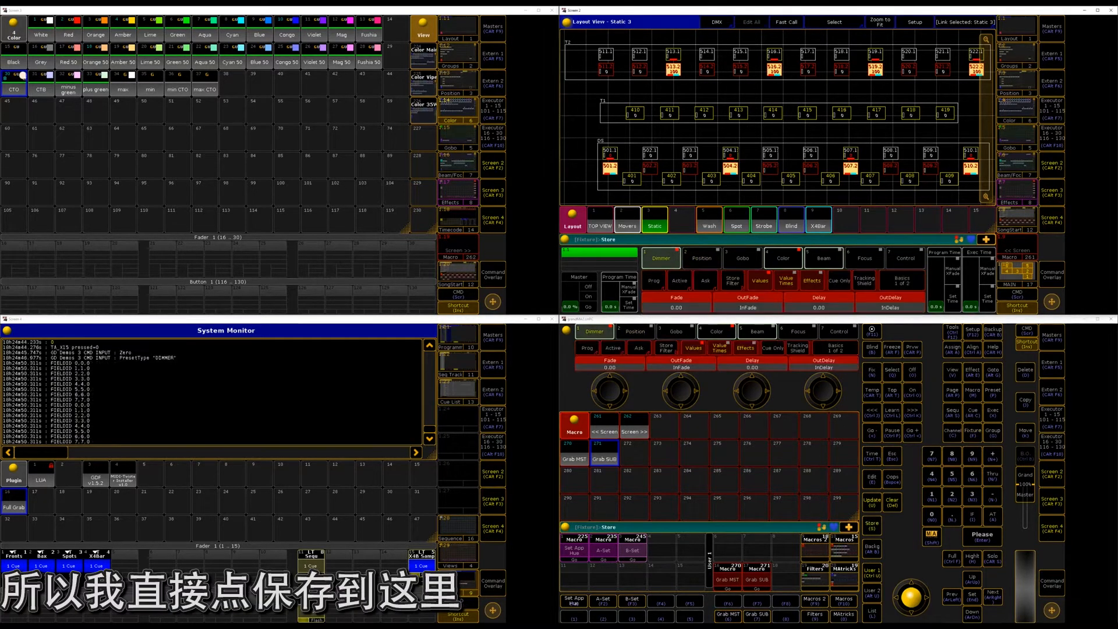
left_click(310, 607)
left_click(156, 482)
key("Delete")
key("Delete")
key("Delete")
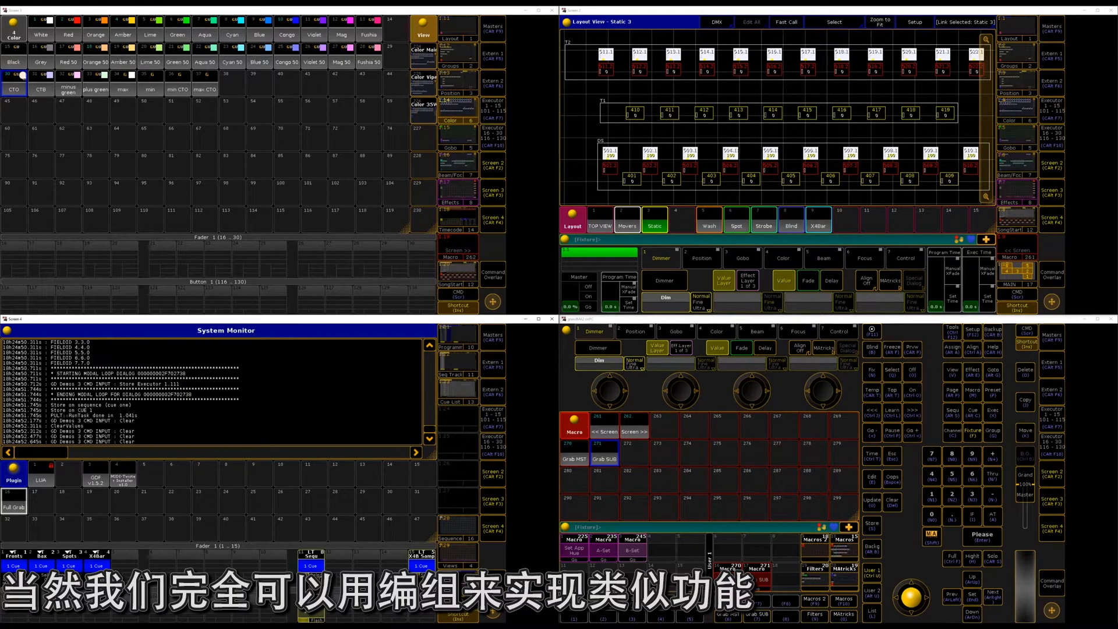
key("Delete")
key("Delete")
key("Delete")
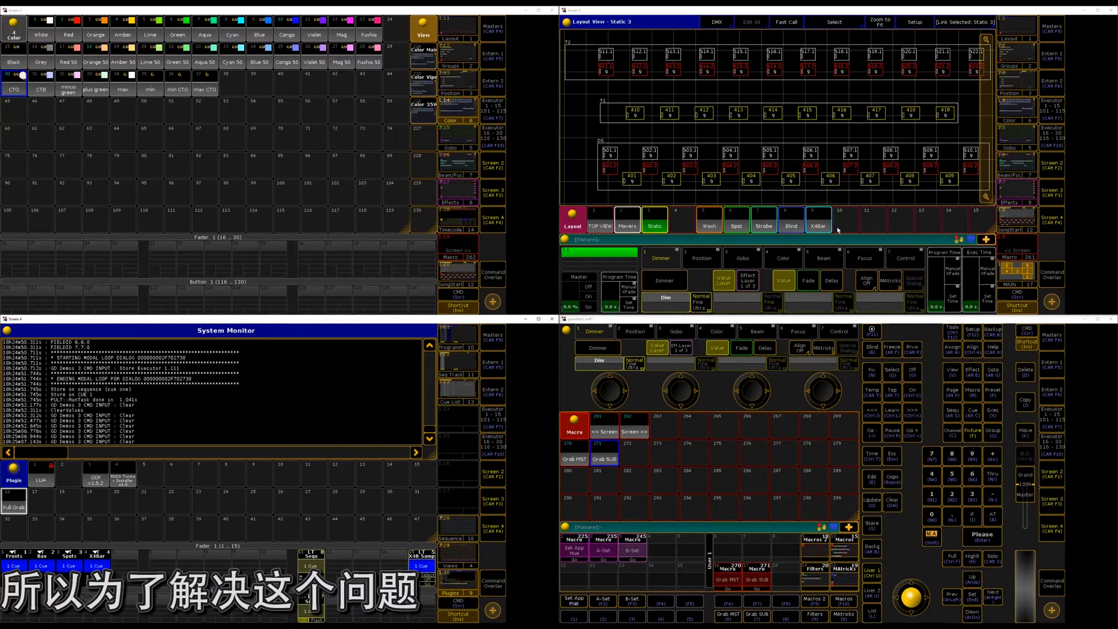
Show the X4Bar layout and highlight the cells outputting the Red colour preset, selected with IfOutput
left_click(822, 225)
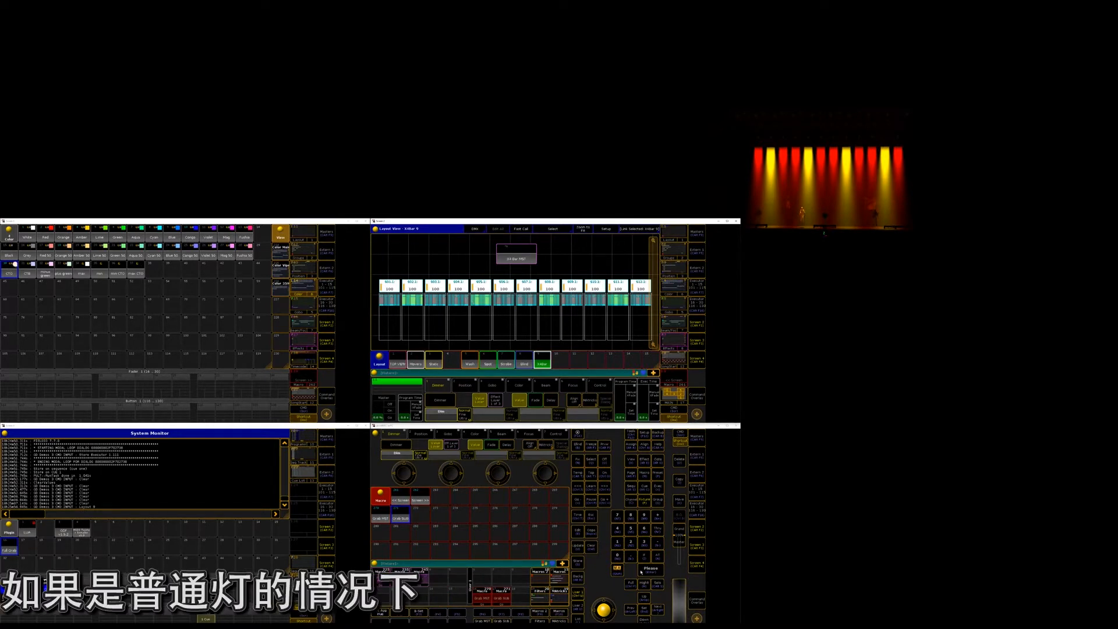
type("IfOutput")
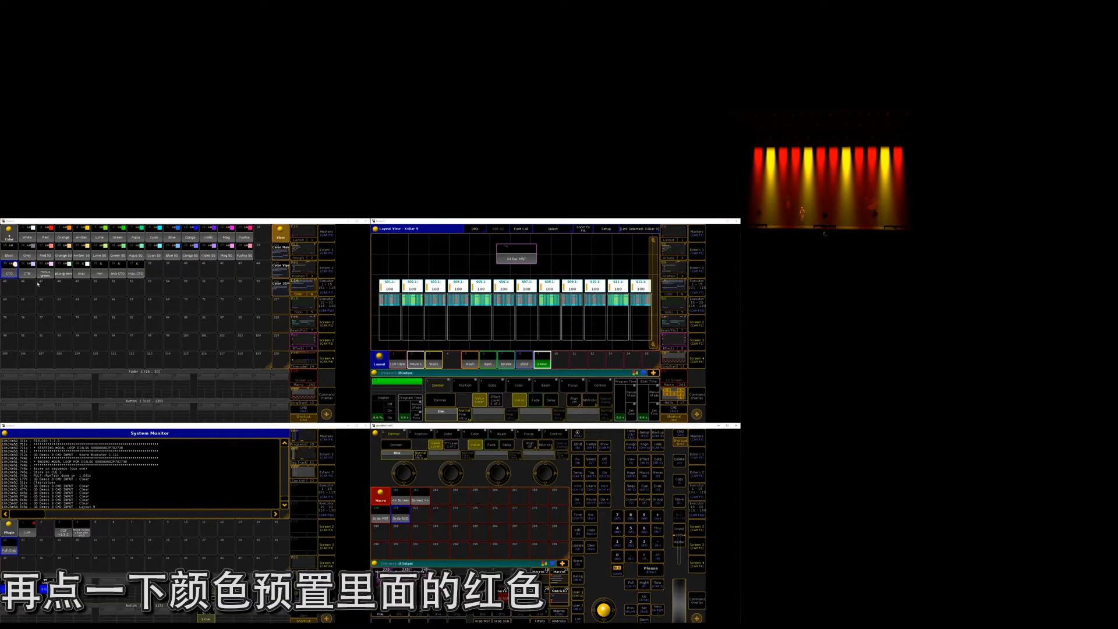
left_click(49, 232)
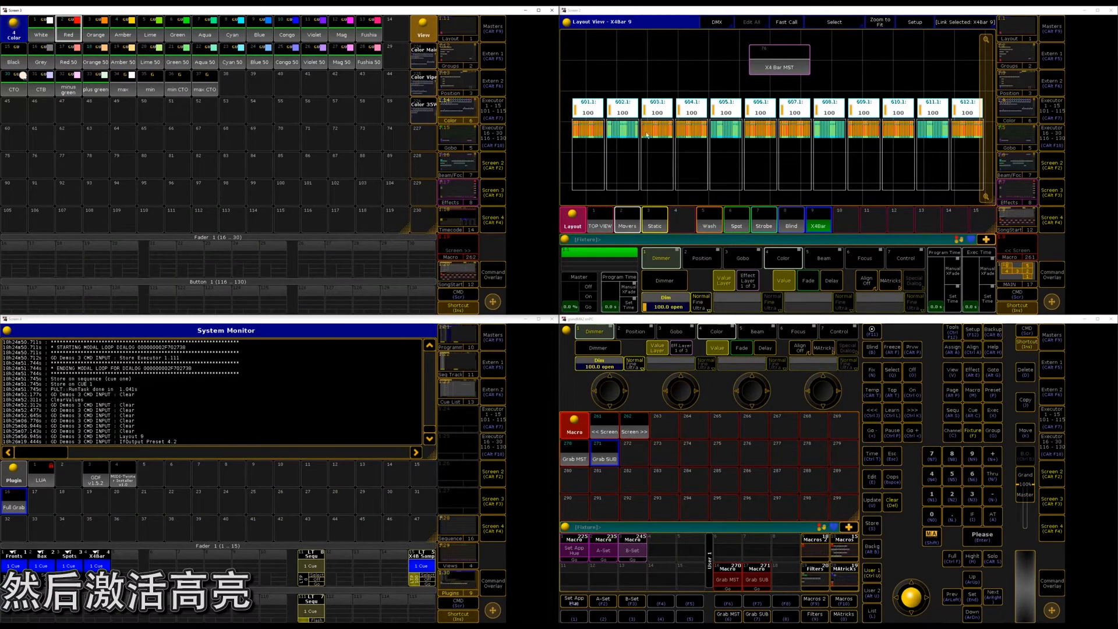
key("h")
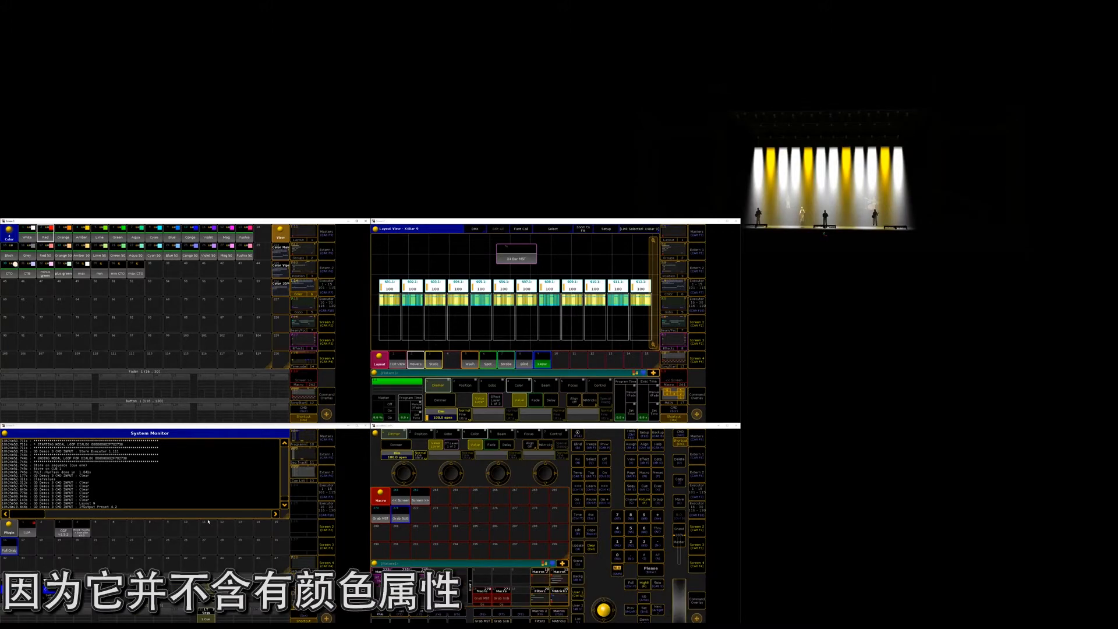
Show the fixture sheet, grab the red bars' master cells with Grab MST and change their tilt
left_click(303, 438)
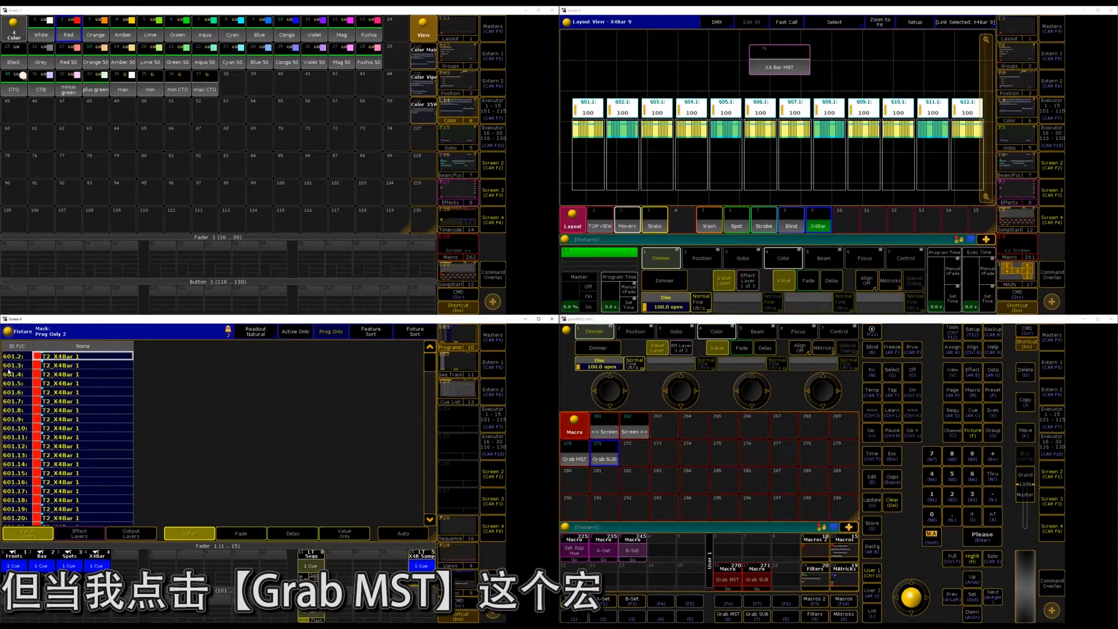
left_click(727, 615)
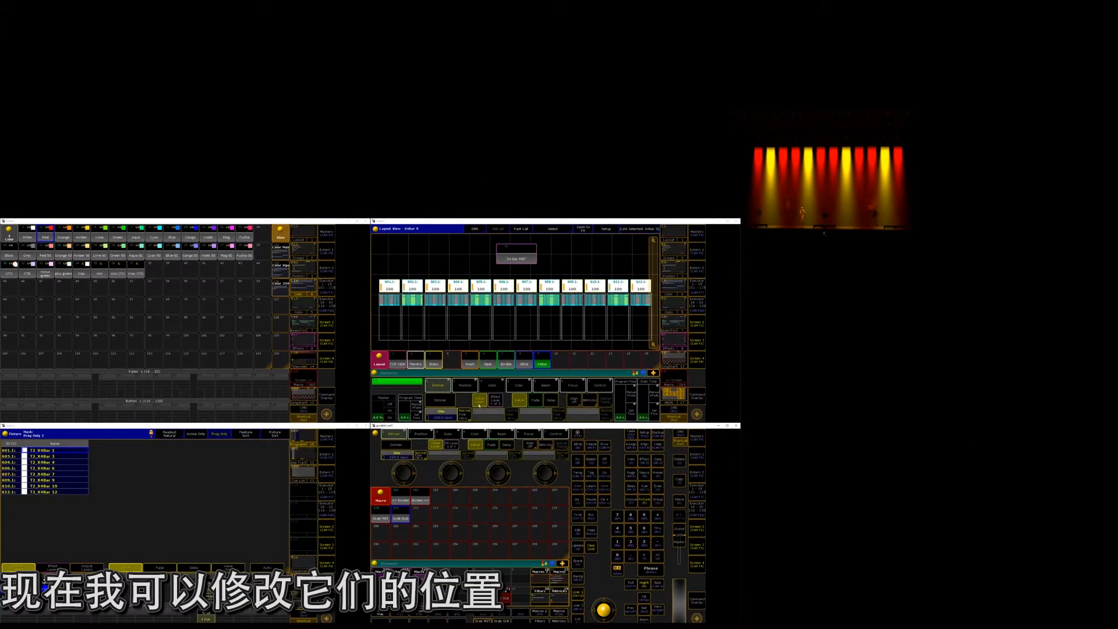
left_click(464, 386)
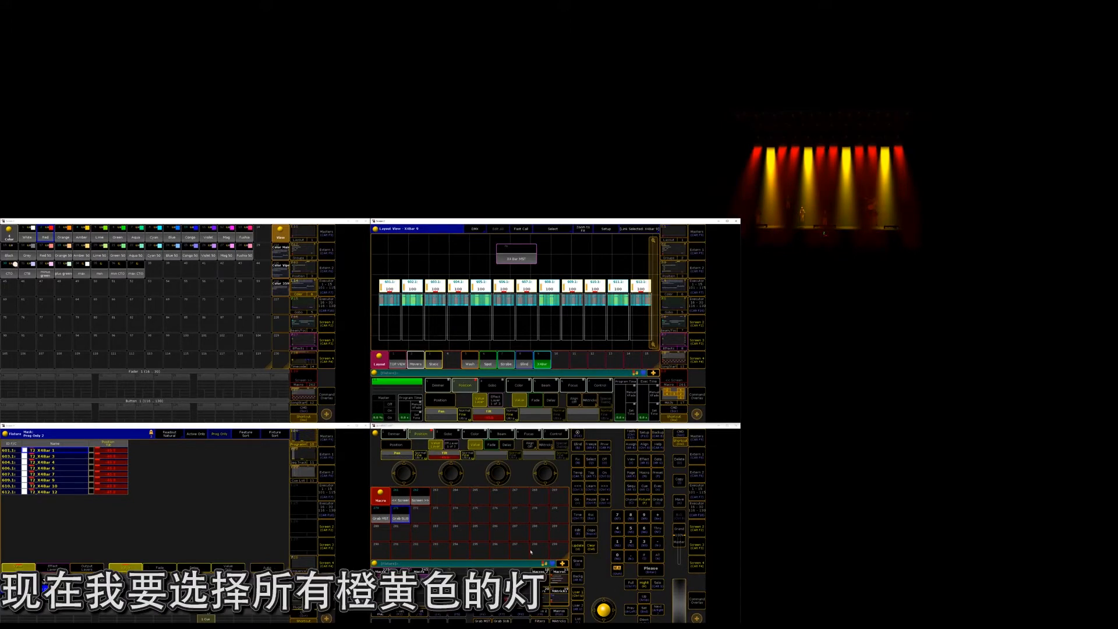
Select the fixtures outputting the Amber preset with IfOutput, then grab their master cells and change the tilt
left_click(646, 558)
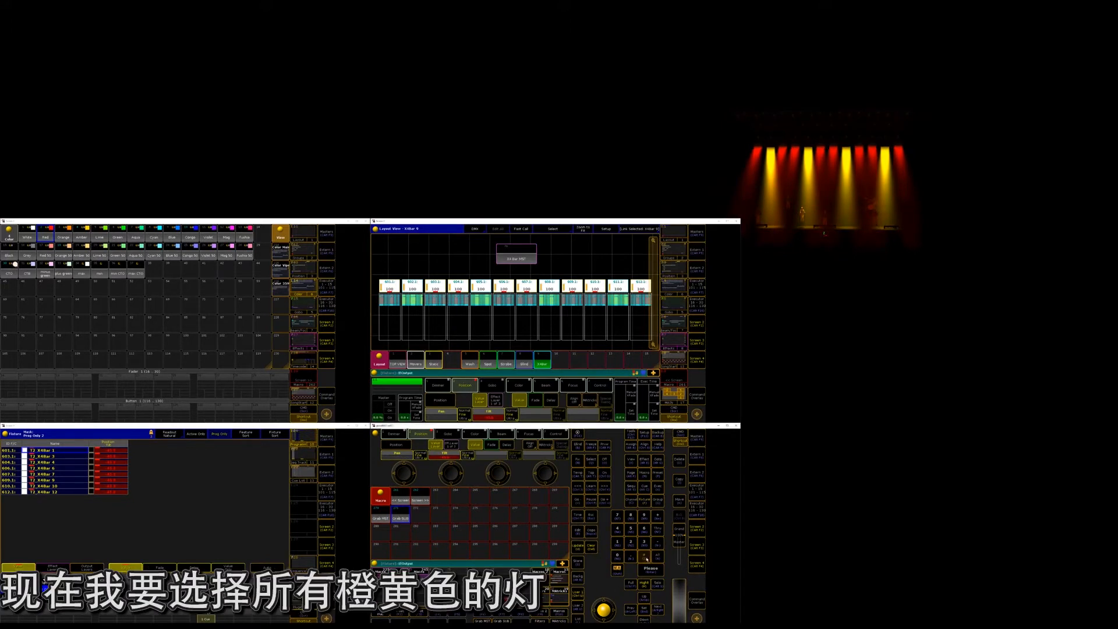
left_click(81, 234)
left_click(482, 620)
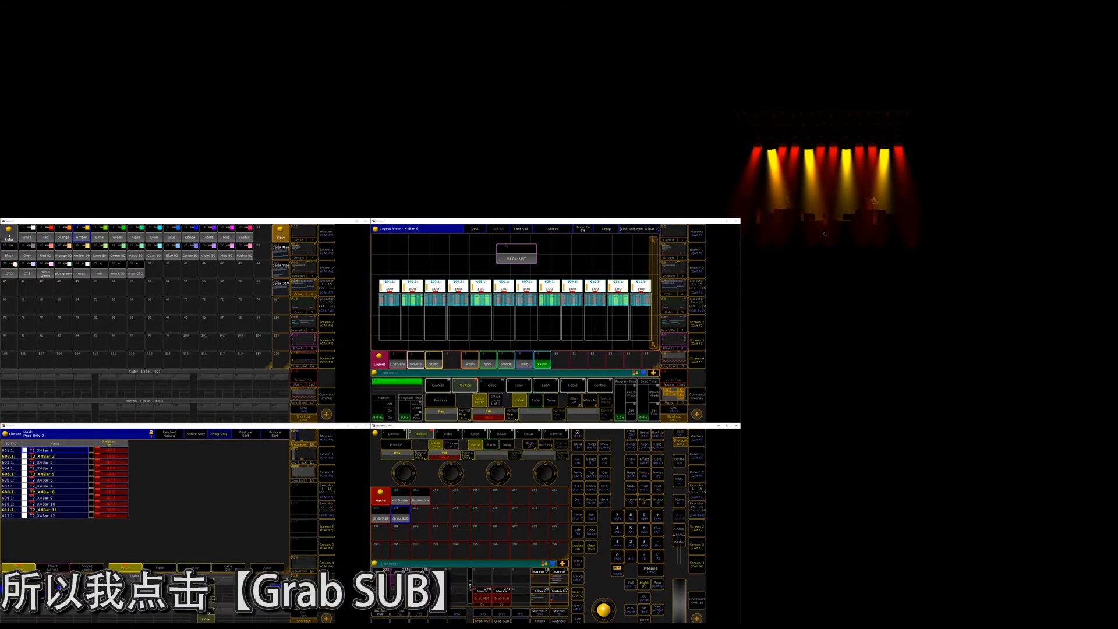
Switch to the amber bars' sub cells with Grab SUB, apply the Green preset and clear the programmer
left_click(502, 620)
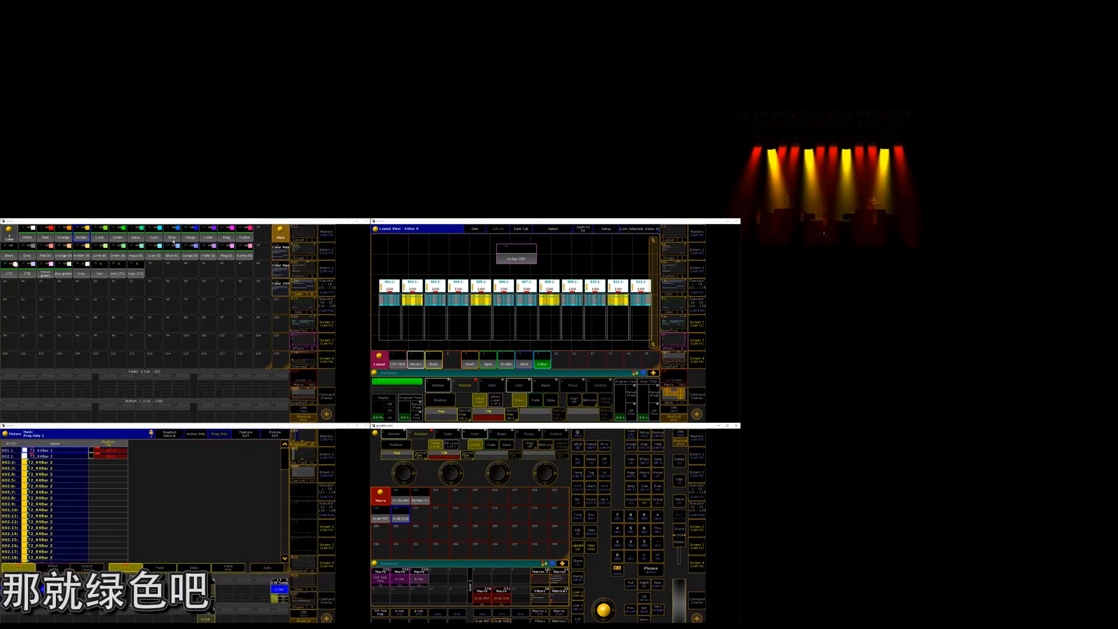
left_click(118, 239)
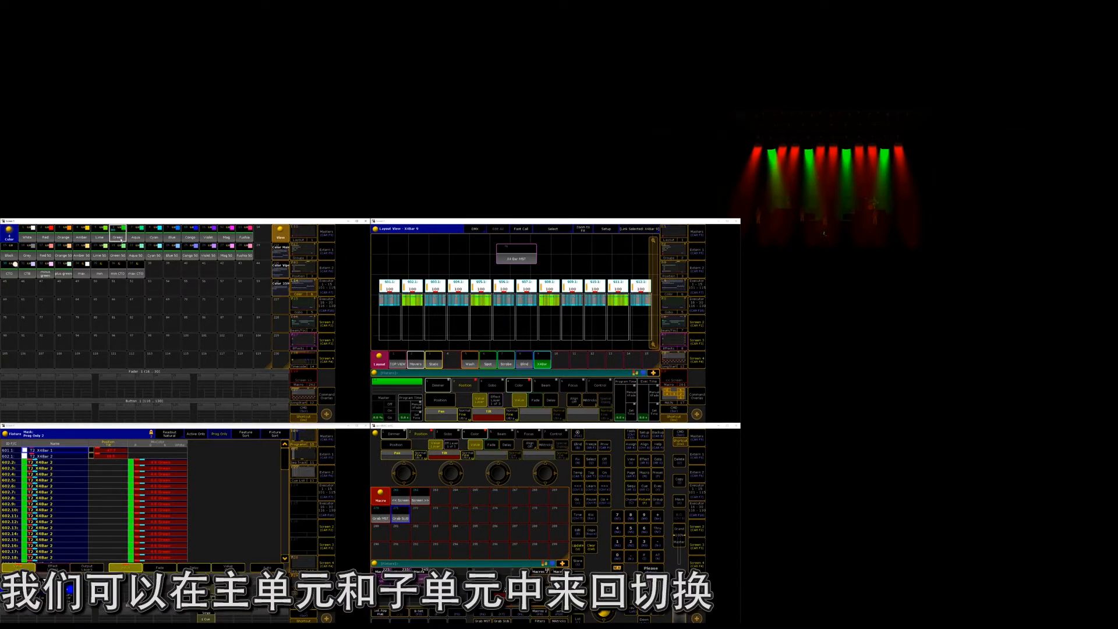
key("Delete")
key("Delete")
key("Delete")
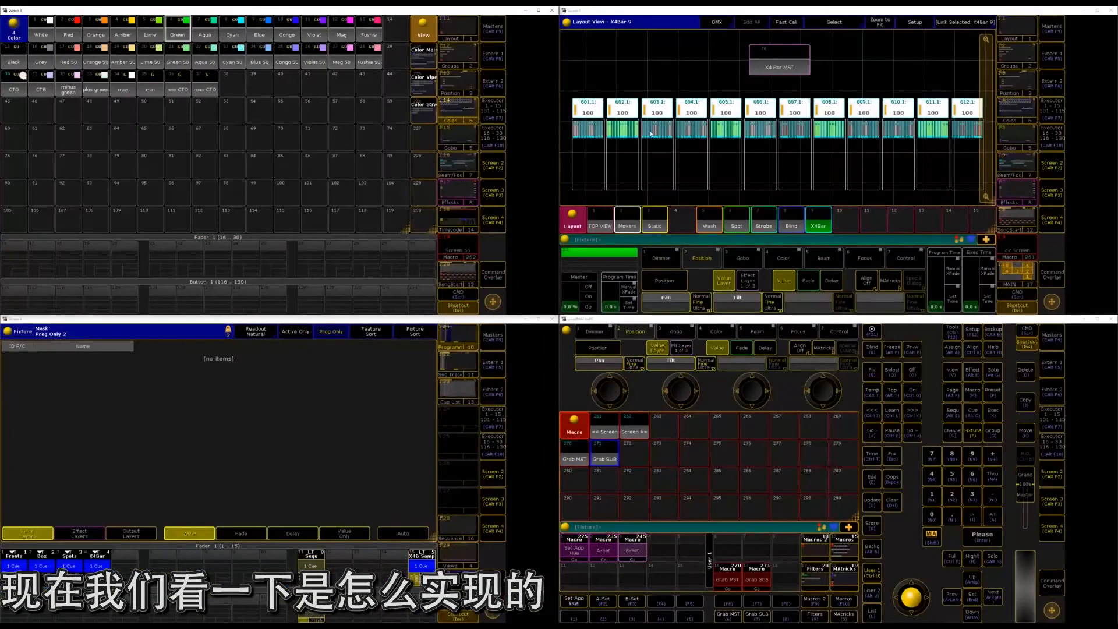
Inspect the command lines of macro 270 Grab MST and the fixtures contained in its ALL MST group
left_click(721, 612)
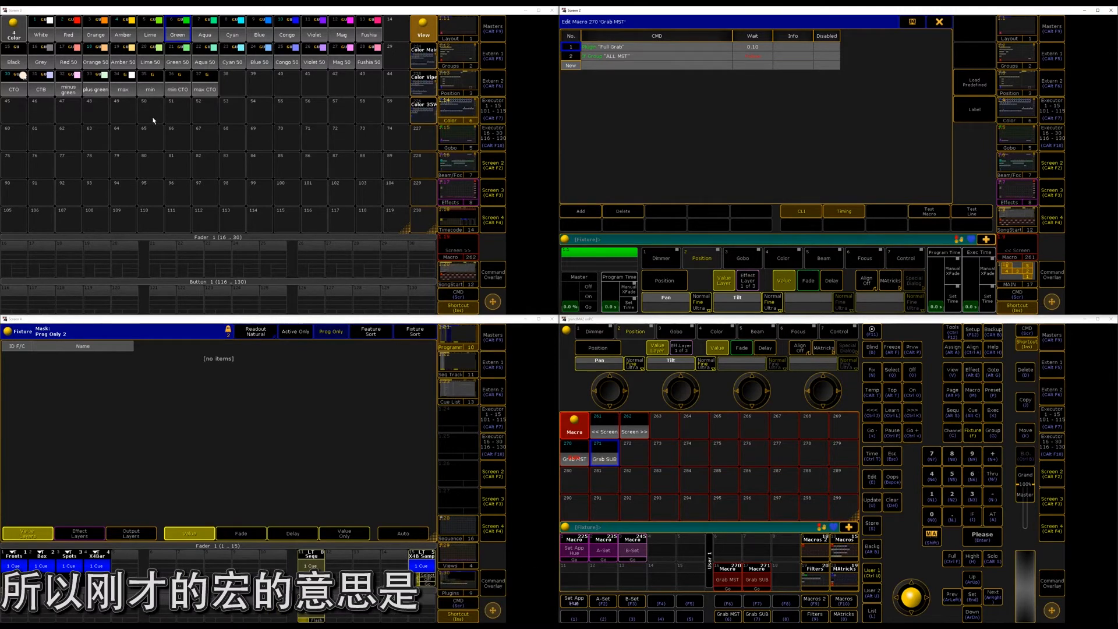
left_click(613, 58)
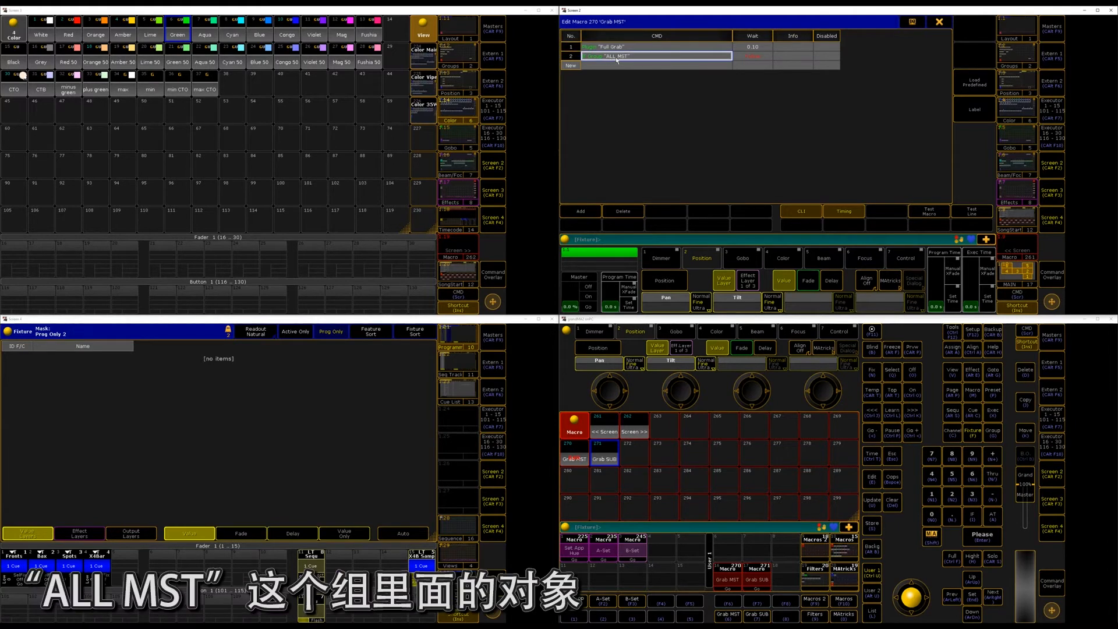
left_click(464, 59)
left_click(370, 194)
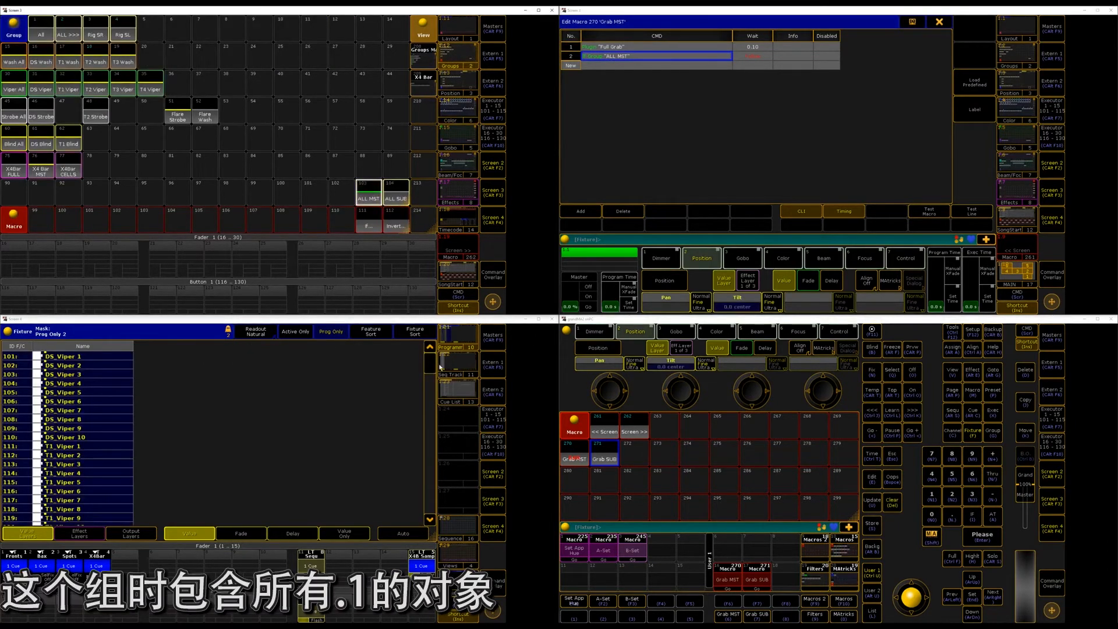
left_click_drag(431, 364, 409, 349)
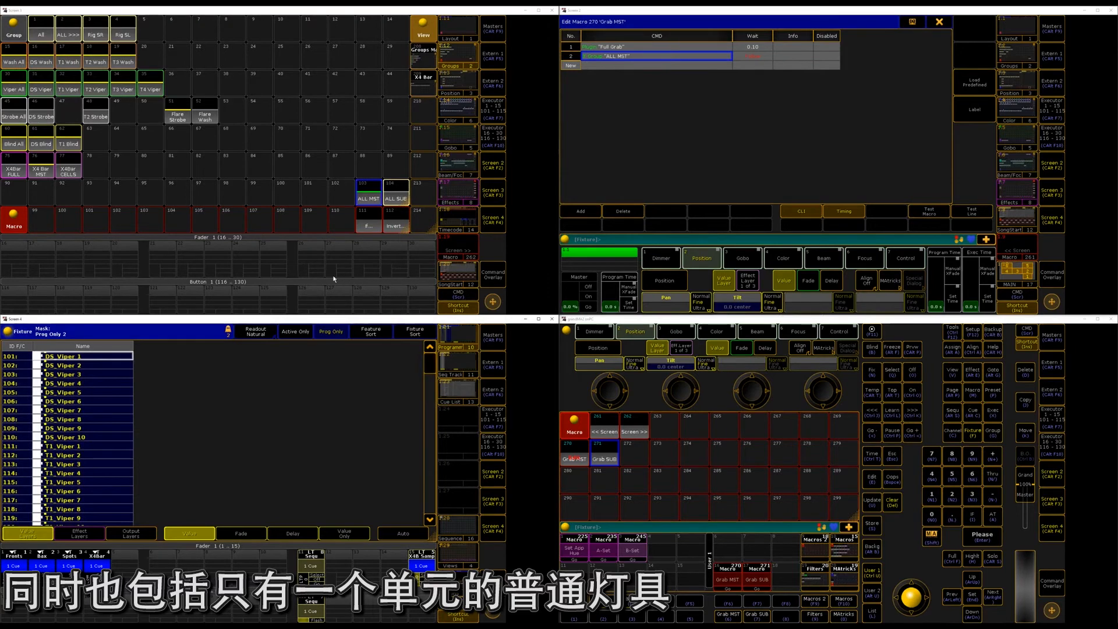
key("Delete")
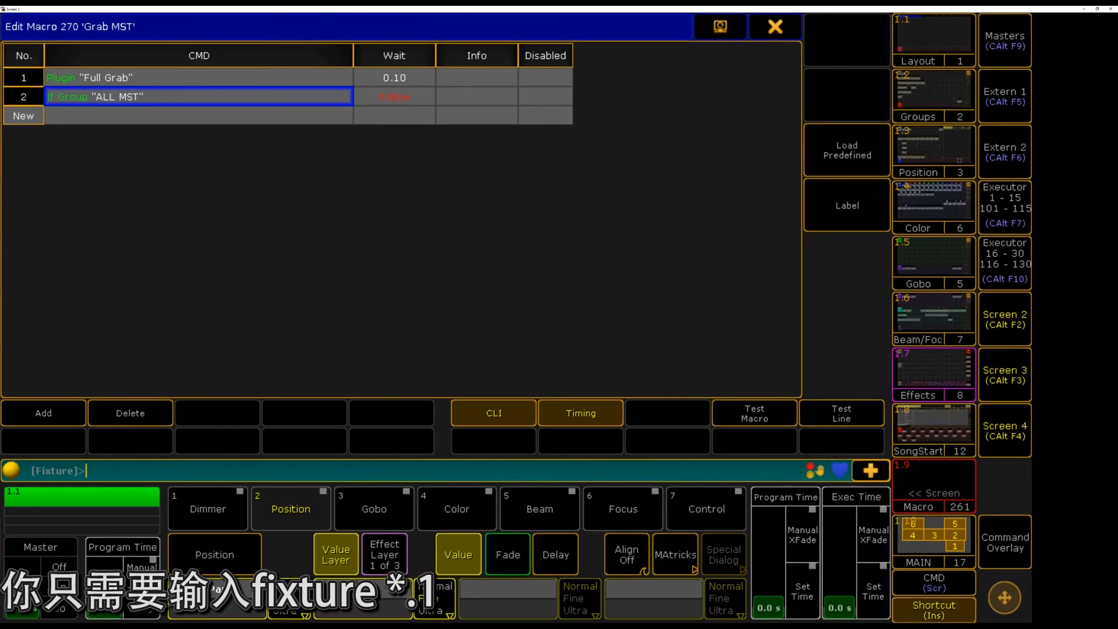
Select all master cells with the command "fixture *.1", review them in the fixture sheet and clear the selection
key("Insert")
type("fixture *.1")
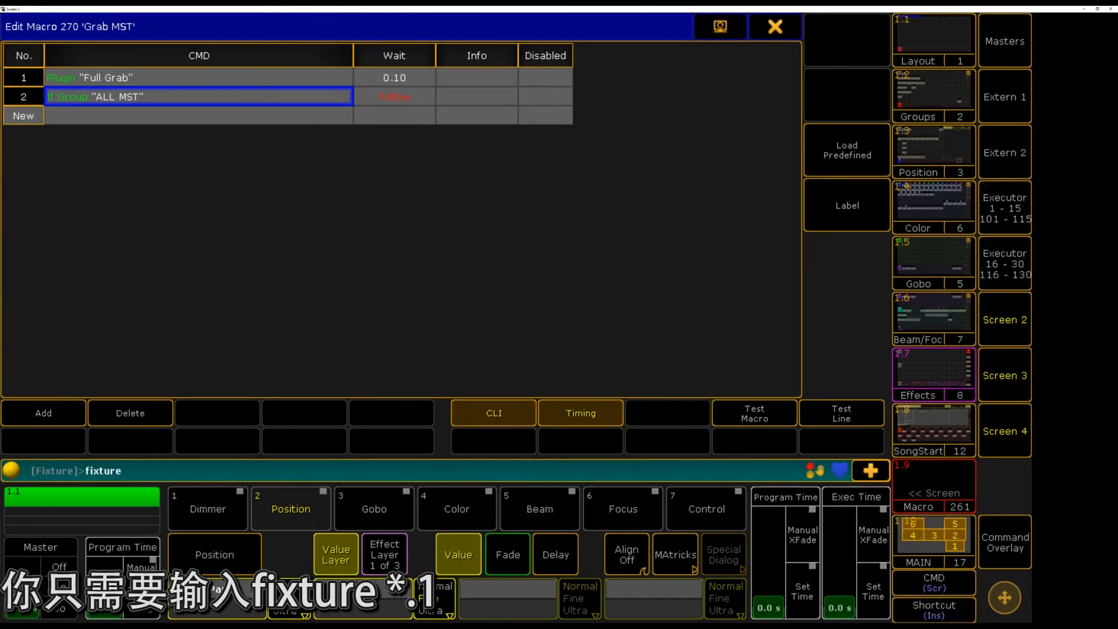
key("Return")
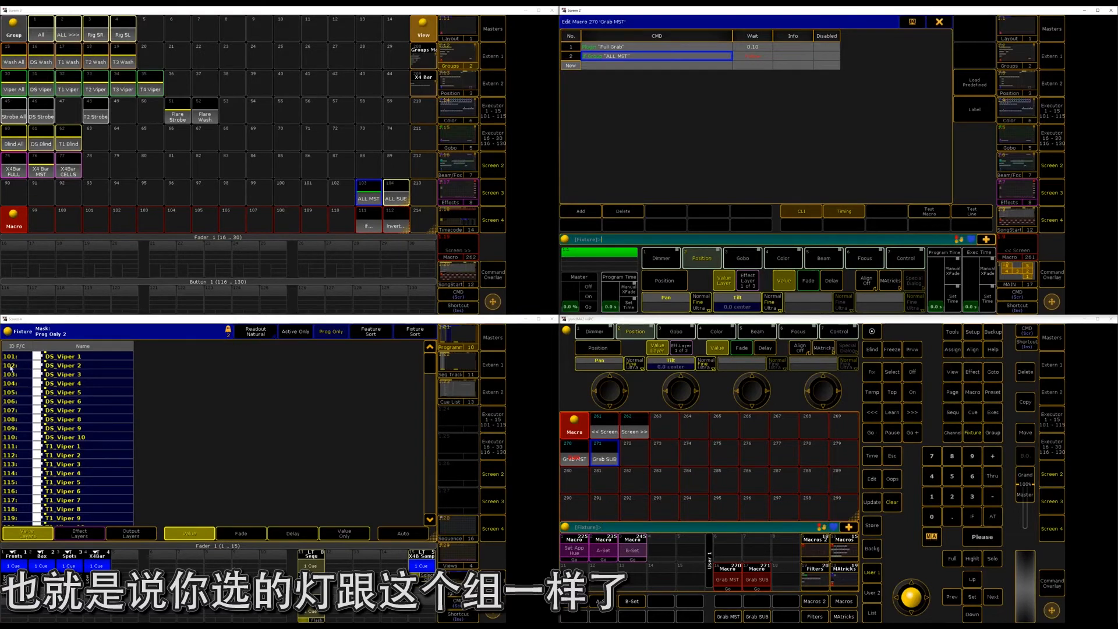
mouse_move(428, 366)
left_mouse_down()
mouse_move(430, 510)
mouse_move(429, 361)
left_mouse_up()
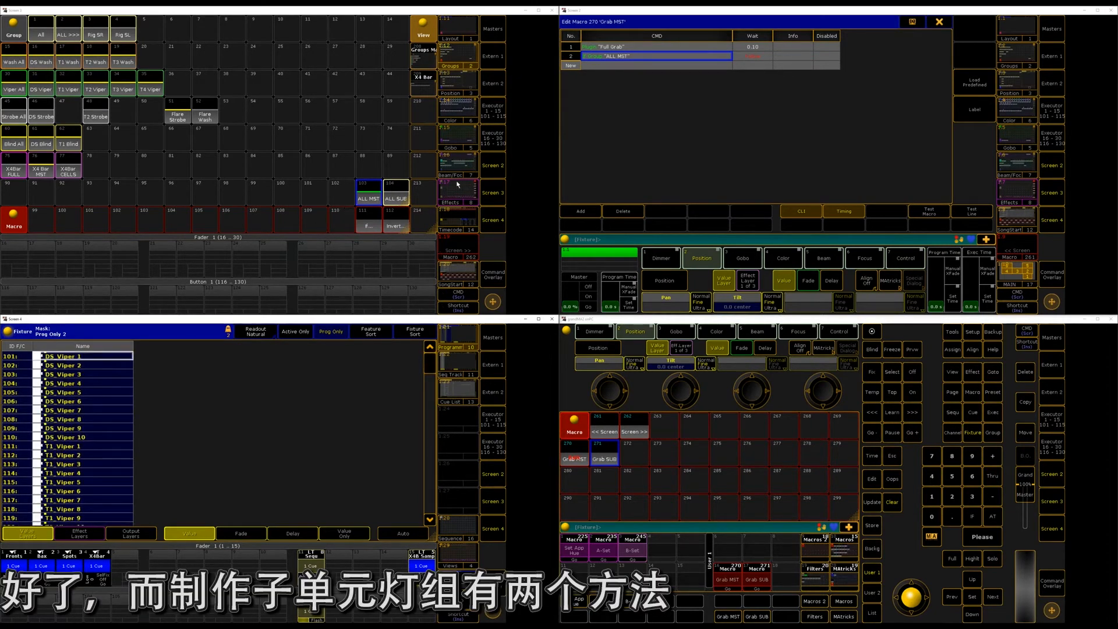
key("Insert")
key("Delete")
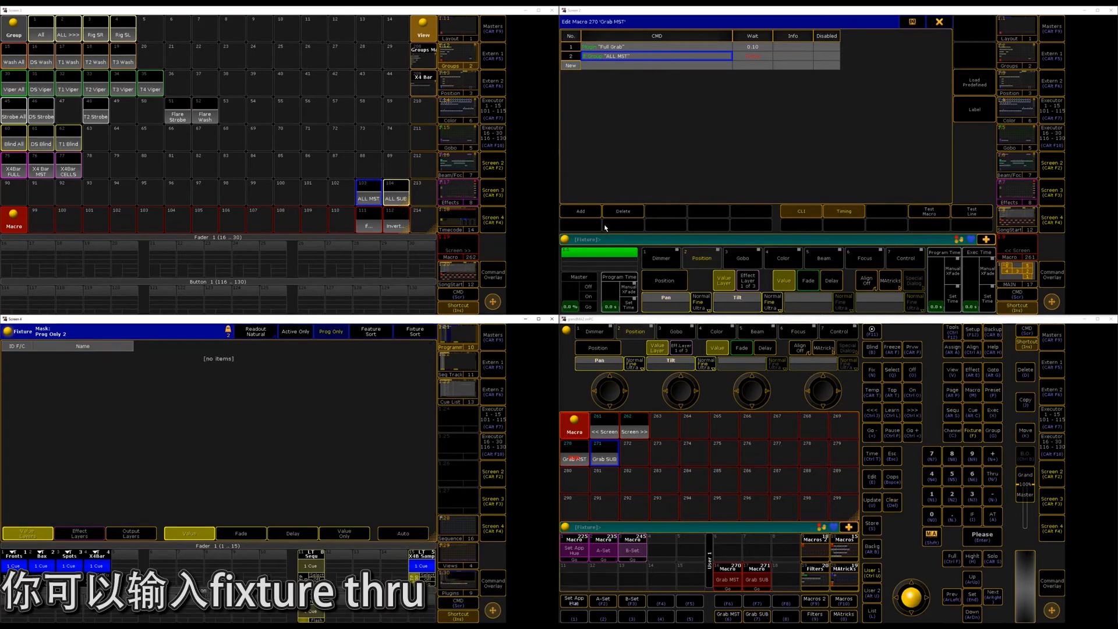
Select all sub cells by taking Fixture Thru minus the ALL MST group, then clear the selection
key("f")
key("KP_Divide")
key("Return")
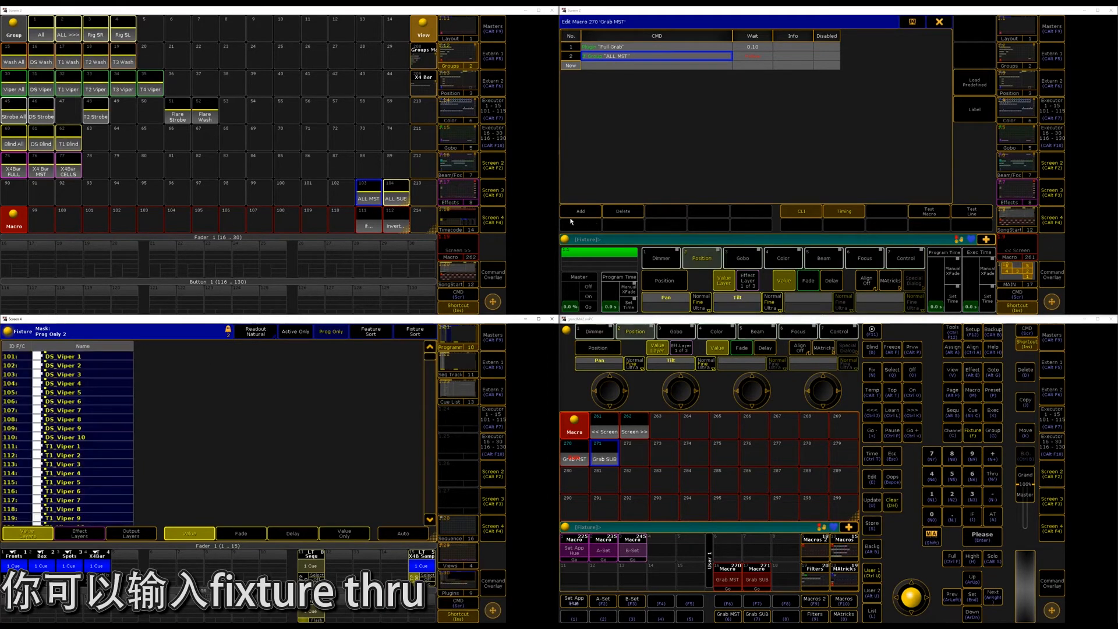
key("minus")
left_click(369, 193)
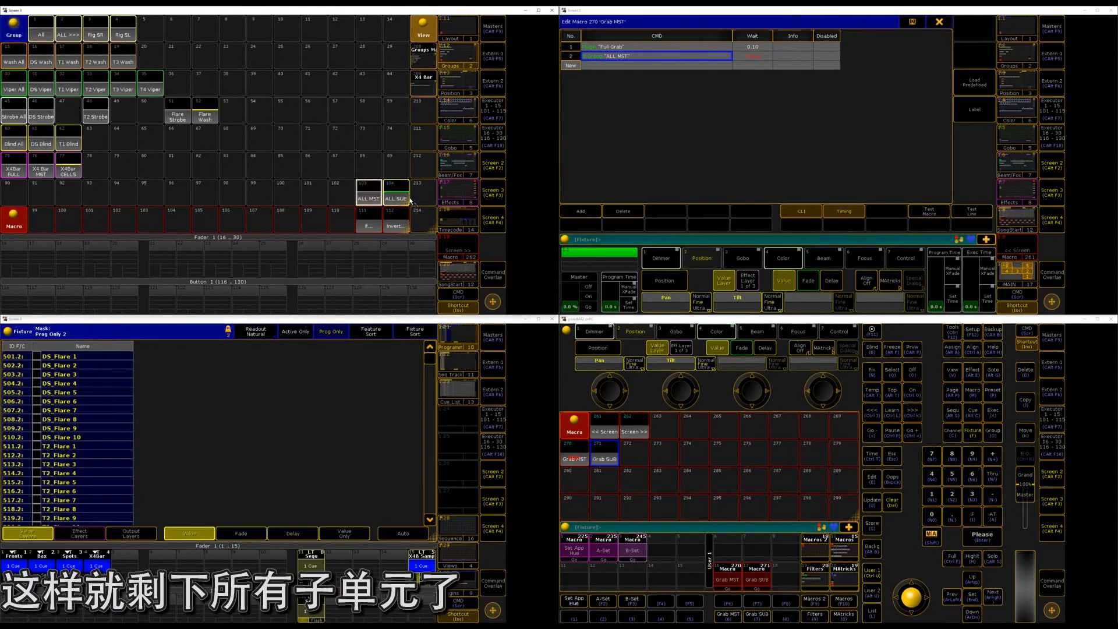
key("Delete")
Select the ALL MST group, run the Invert macro to get all sub cells instead, then clear the selection
left_click(369, 194)
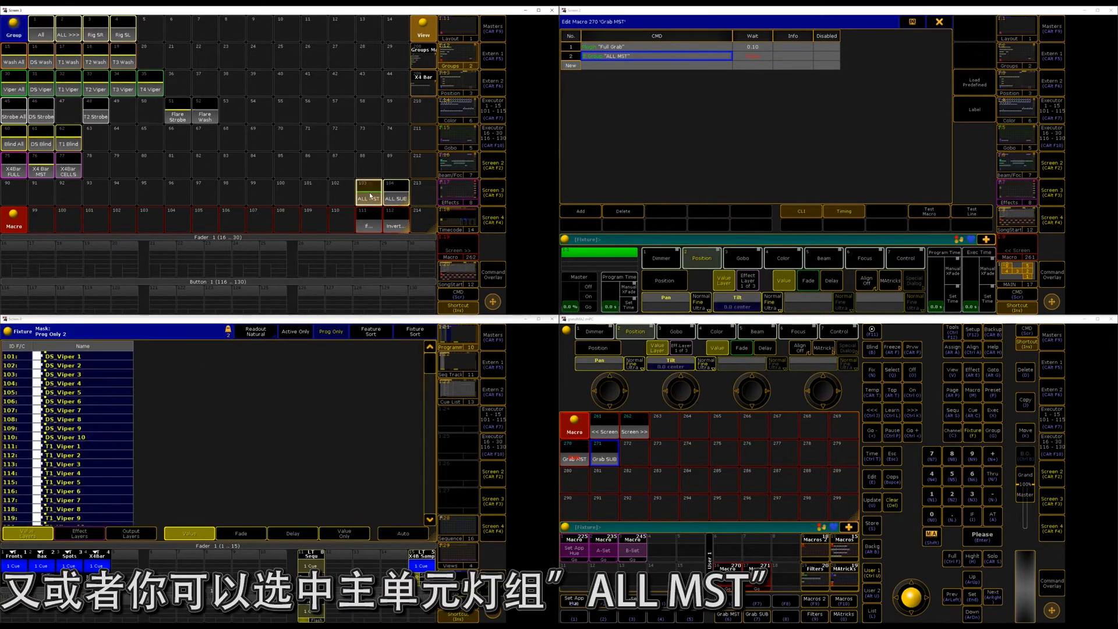
left_click(396, 217)
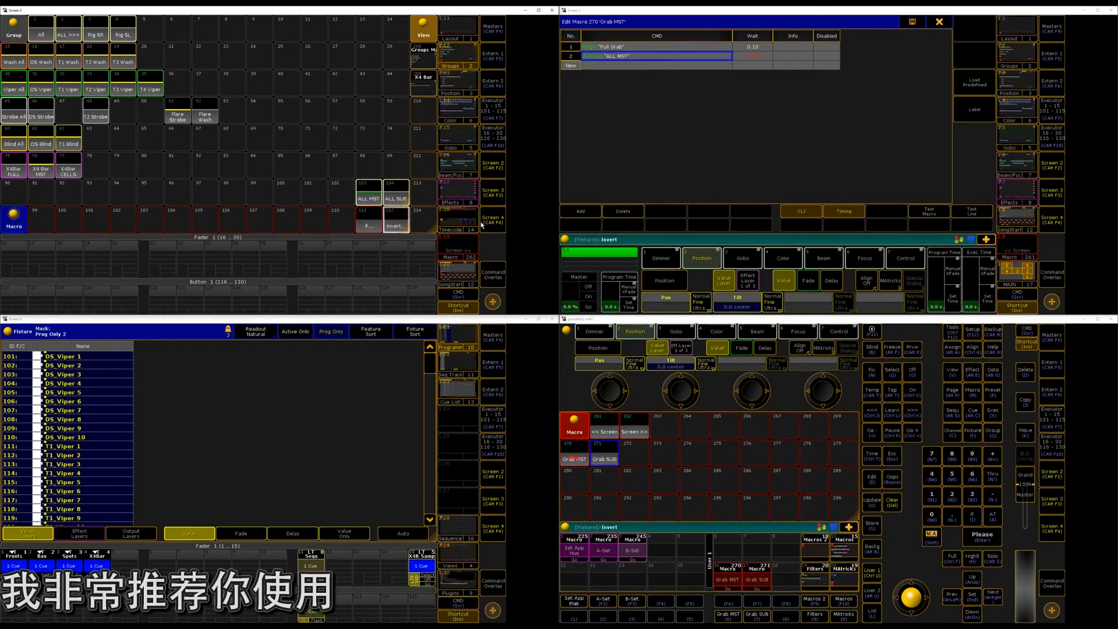
key("Return")
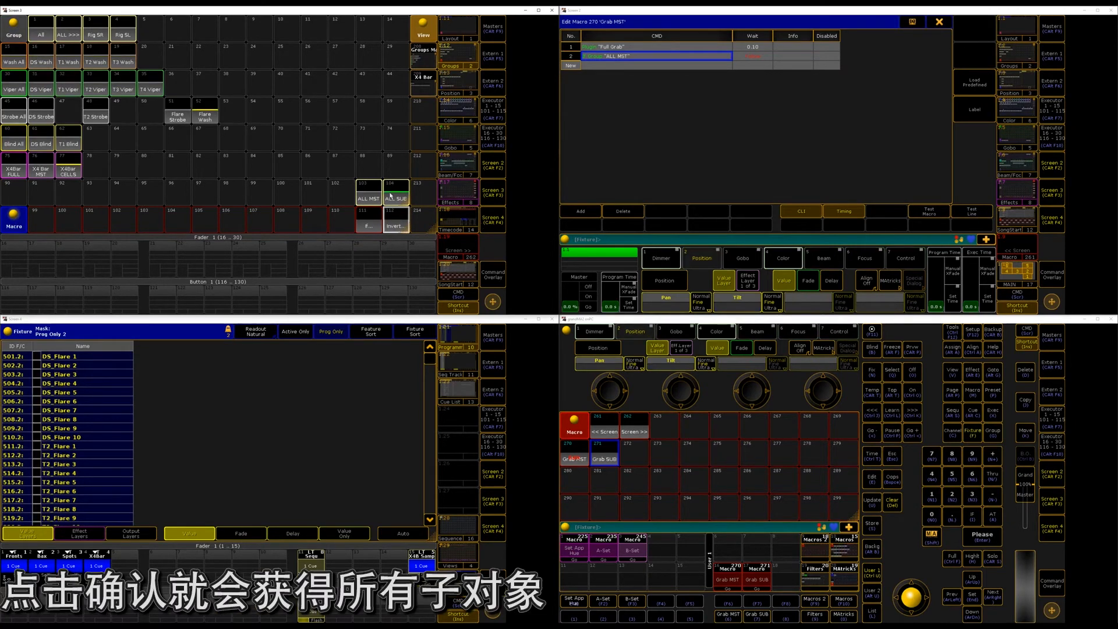
key("Delete")
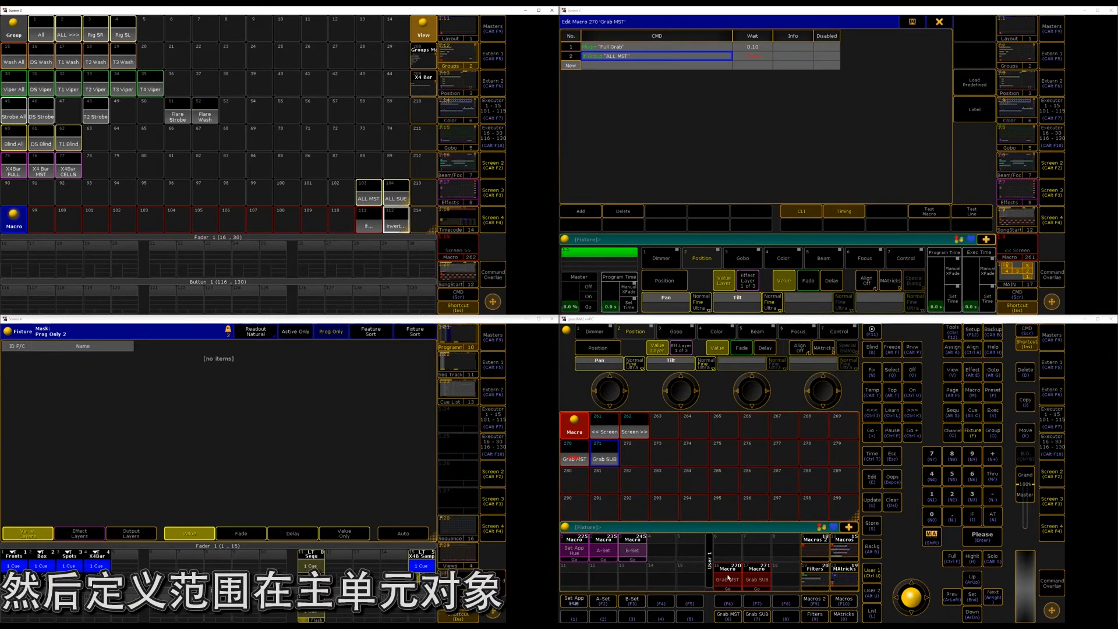
Inspect the command lines of macro 271 Grab SUB and close the macro editor
left_click(766, 616)
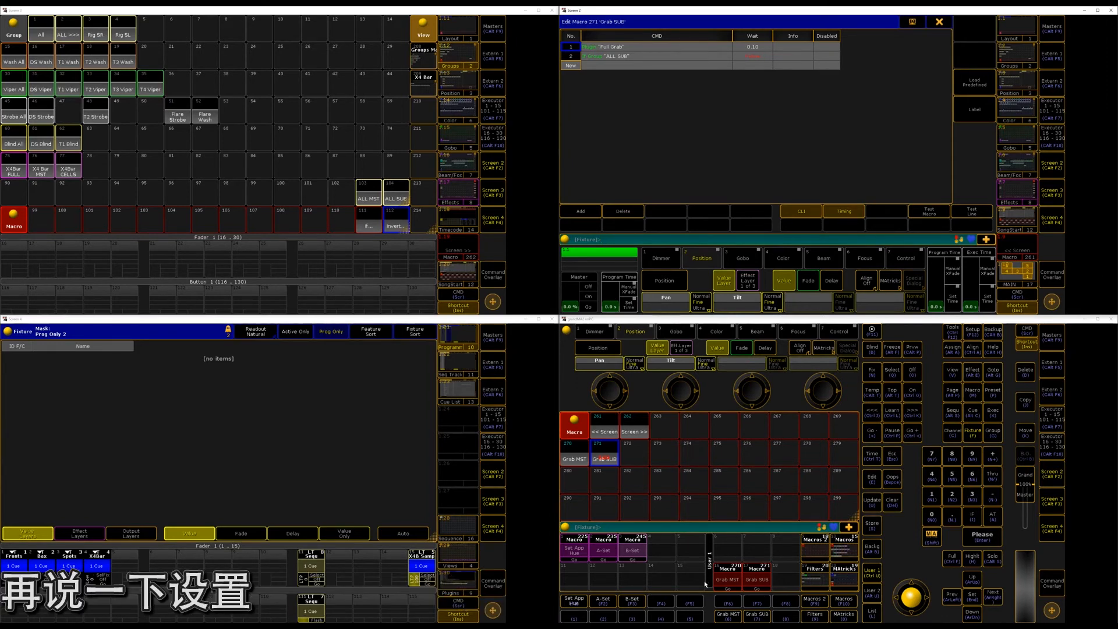
left_click(939, 24)
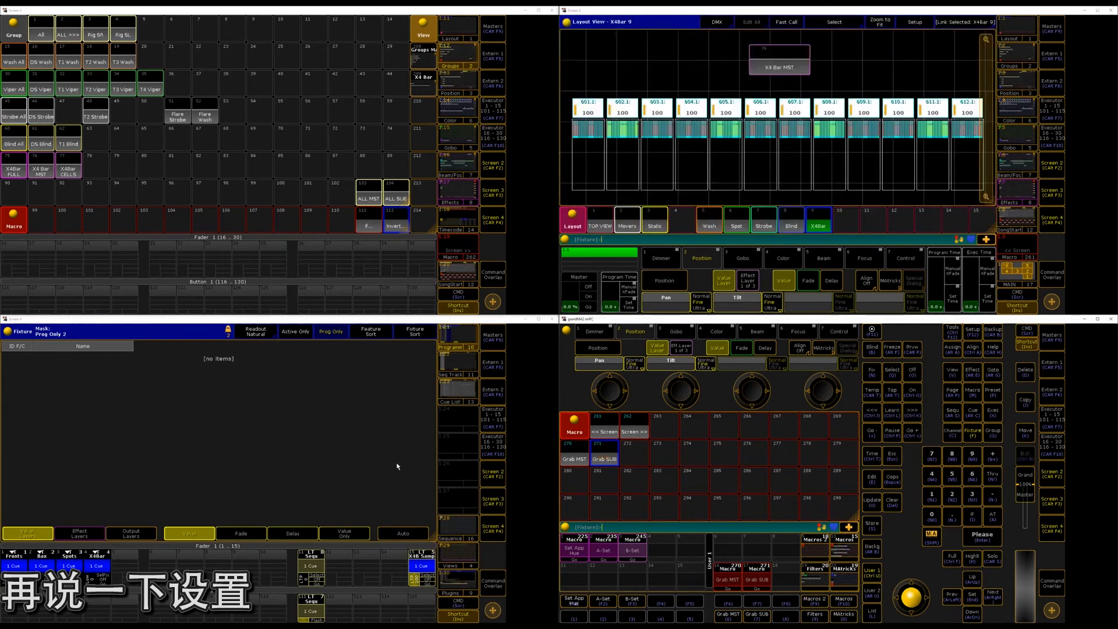
Show the plugin pool and open plugin 16 Full Grab for editing
left_click(458, 582)
left_click(188, 512)
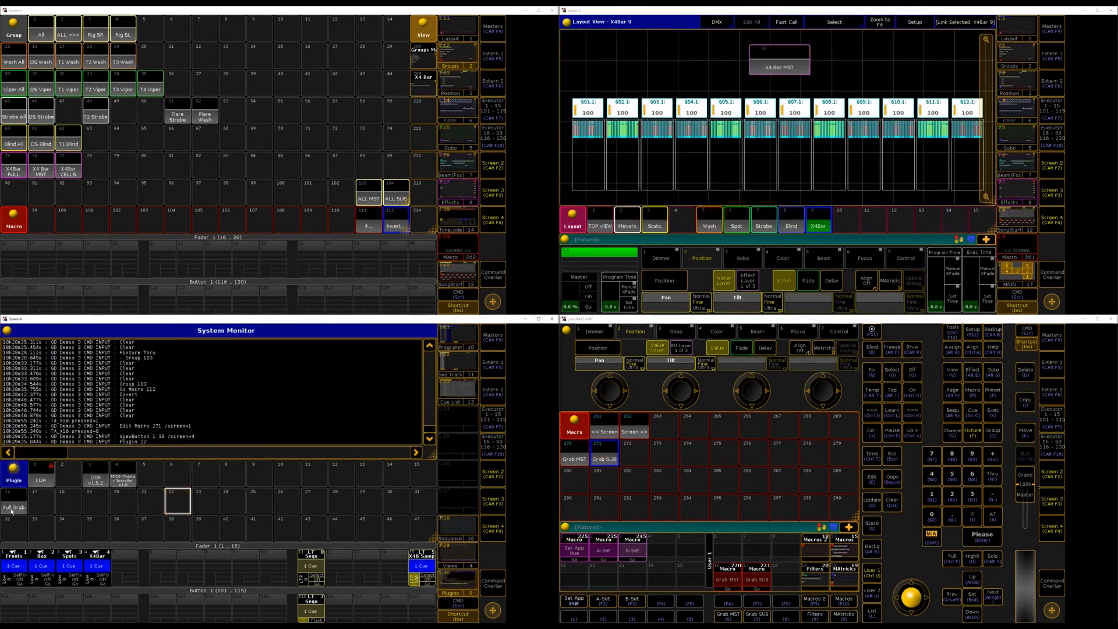
right_click(11, 510)
Enlarge the plugin editor window to examine the GROUP_TEMP user variable in the Full Grab code, then close the editor
left_click_drag(640, 10, 598, 213)
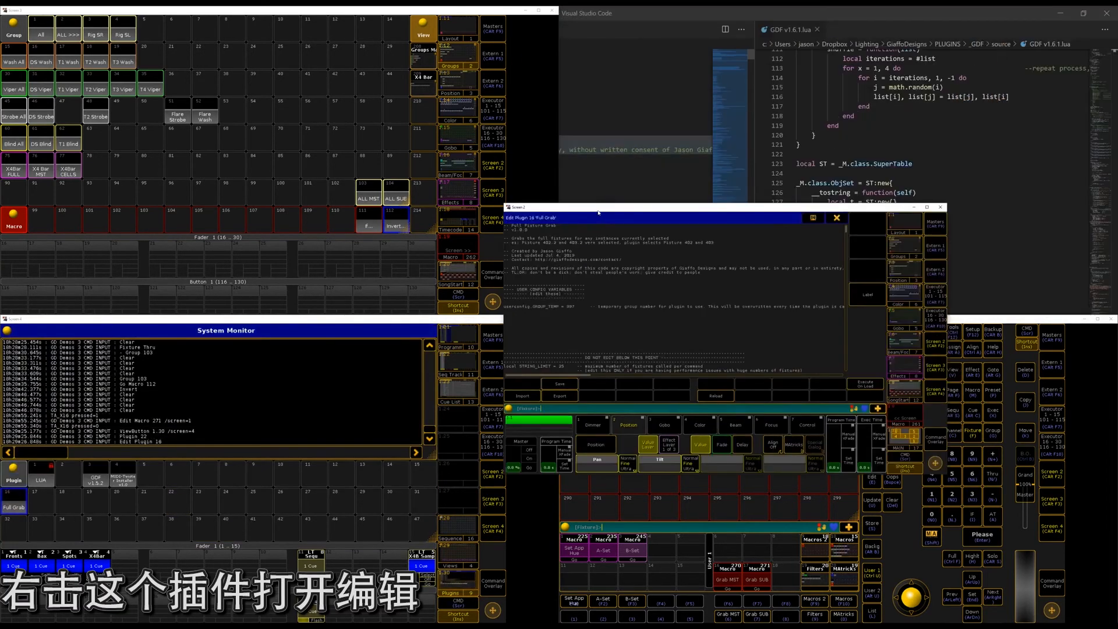
double_click(598, 209)
left_click(154, 233)
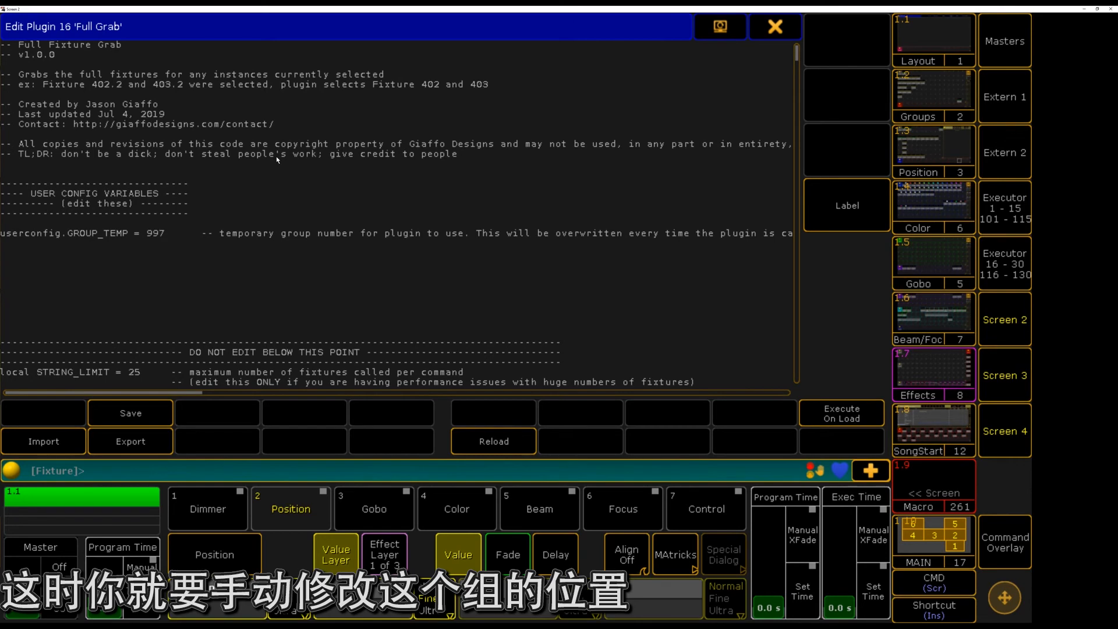
left_click(777, 27)
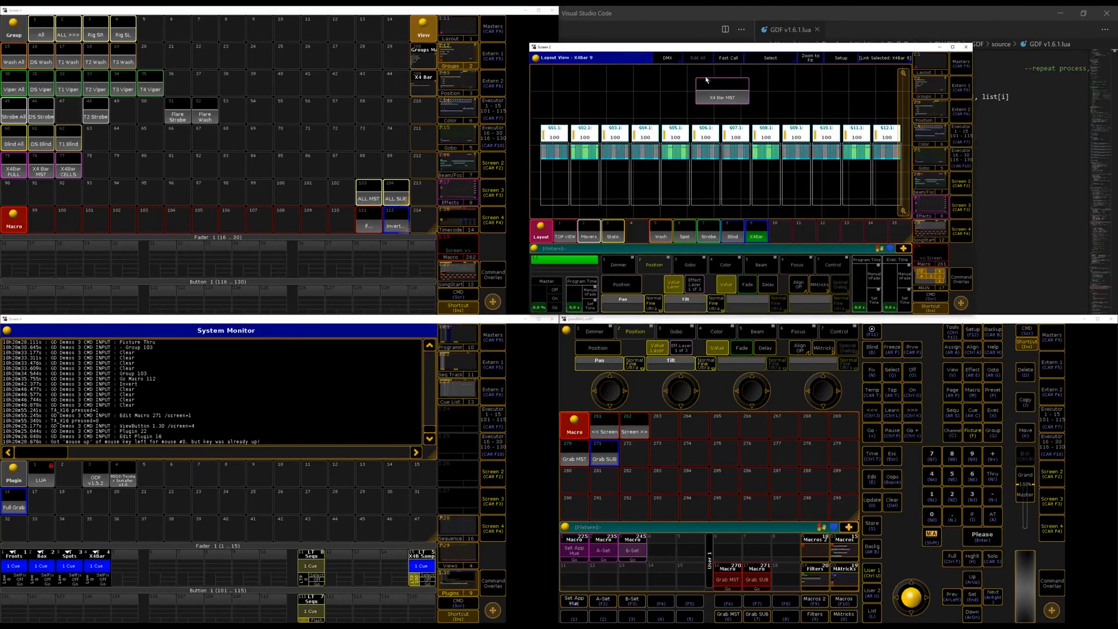